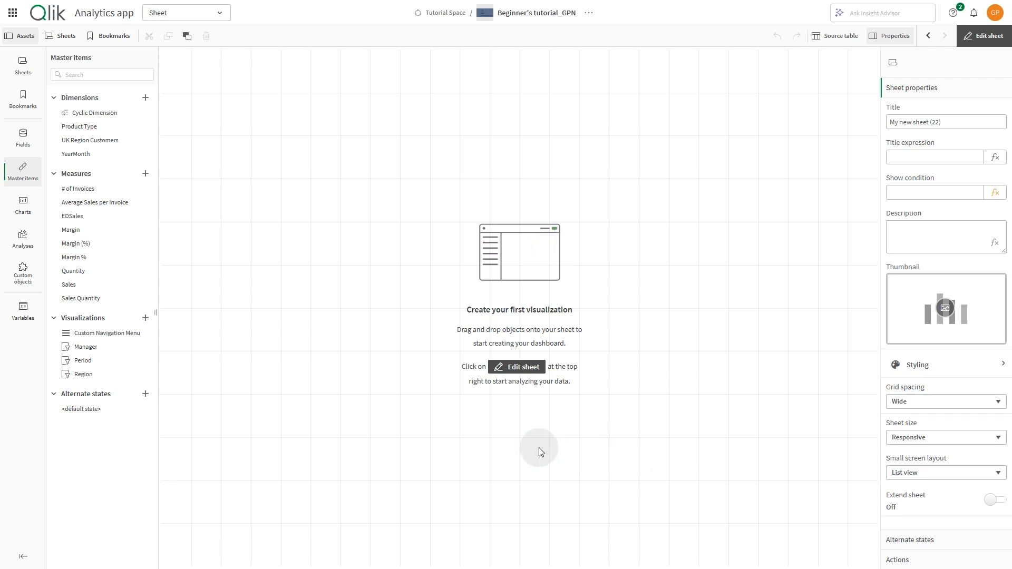
- Try to drag the Margin % and Sales measures onto the sheet as a KPI
{"action": "left_click_drag", "start_coordinate": [88, 263], "coordinate": [283, 267]}
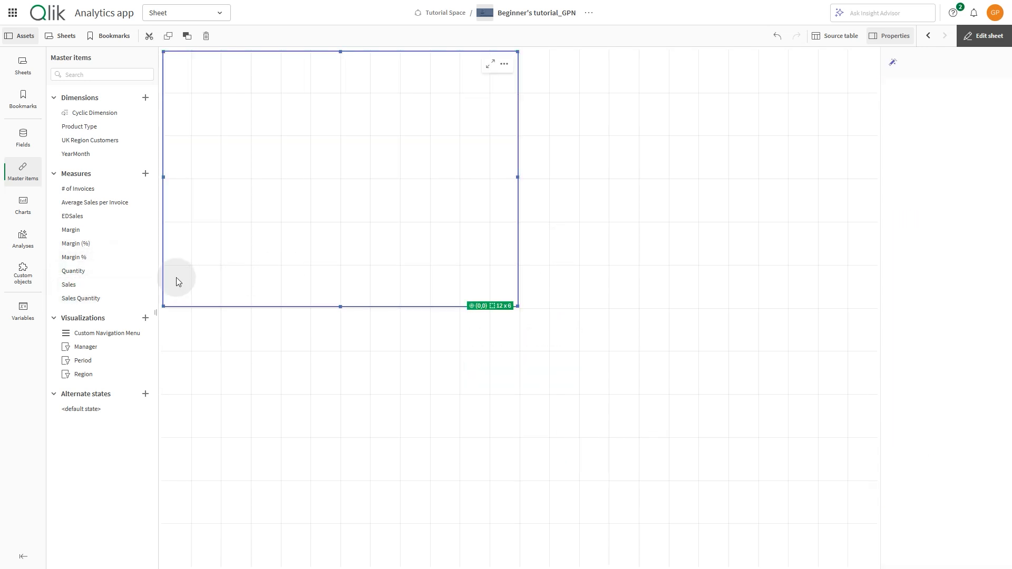
{"action": "left_click_drag", "start_coordinate": [80, 257], "coordinate": [269, 219]}
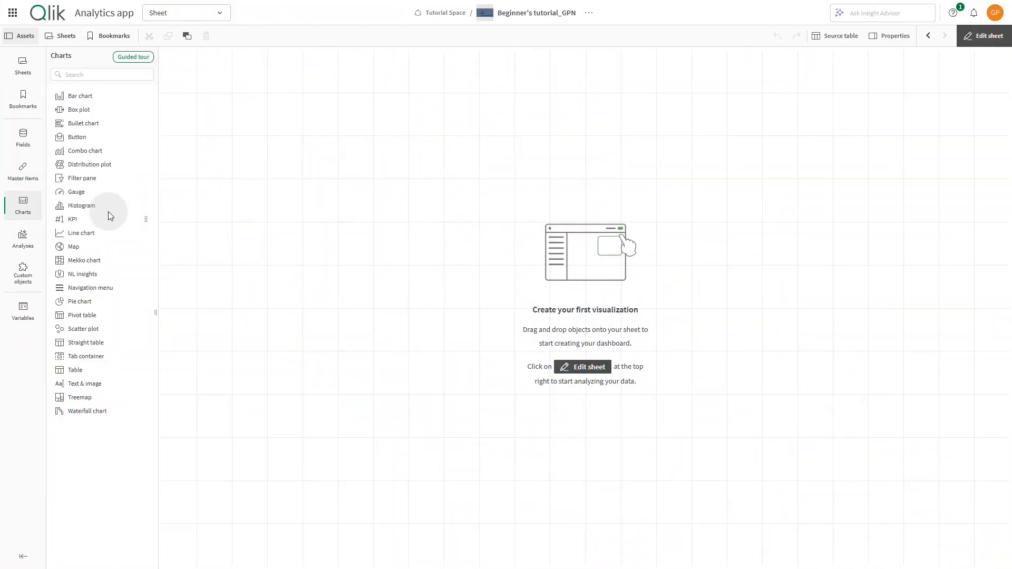
- Create a master measure from the Sales field and set its expression to Sum(Sales)
{"action": "left_click", "coordinate": [18, 141]}
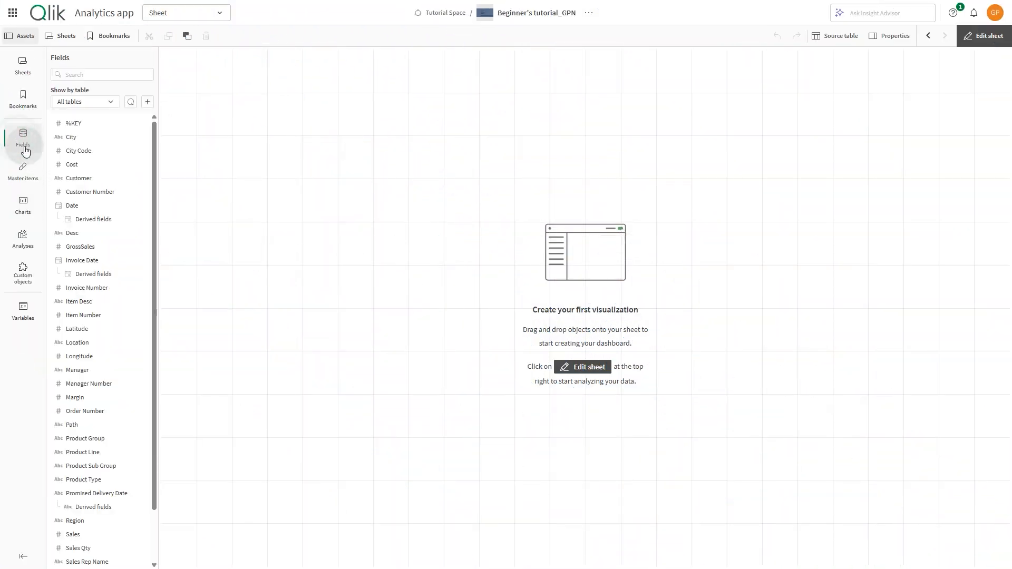
{"action": "right_click", "coordinate": [74, 535]}
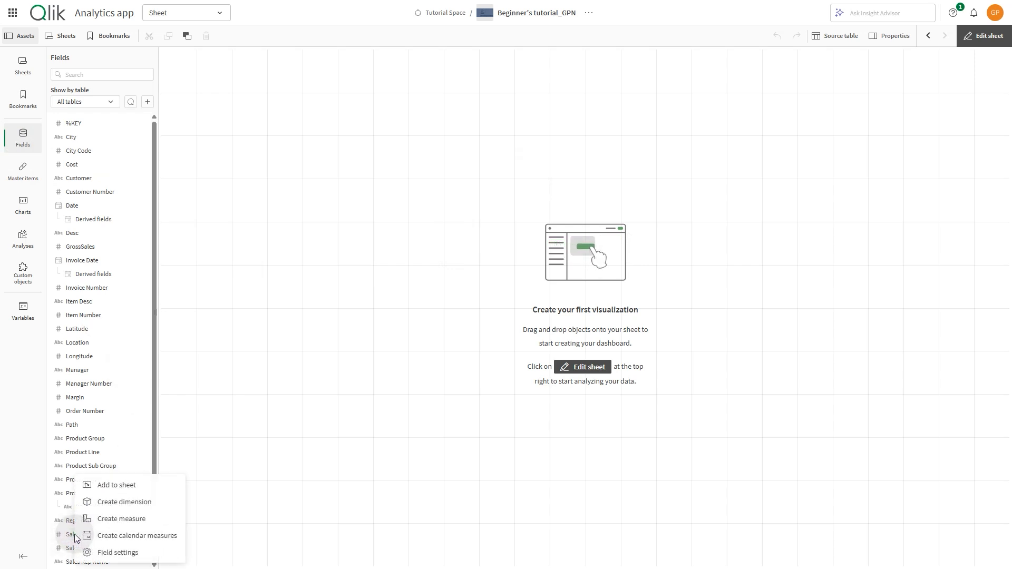
{"action": "left_click", "coordinate": [108, 522]}
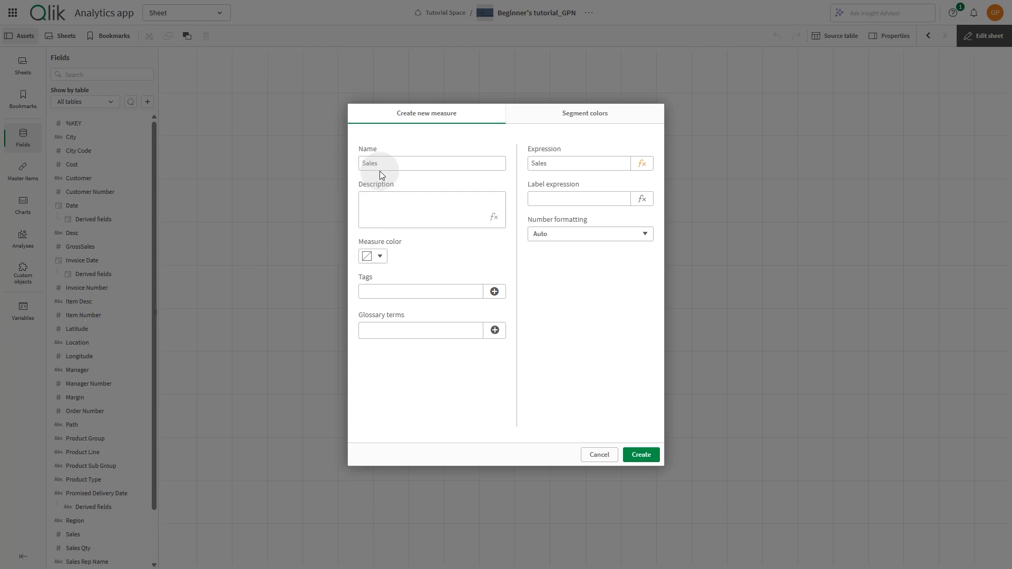
{"action": "left_click", "coordinate": [643, 165]}
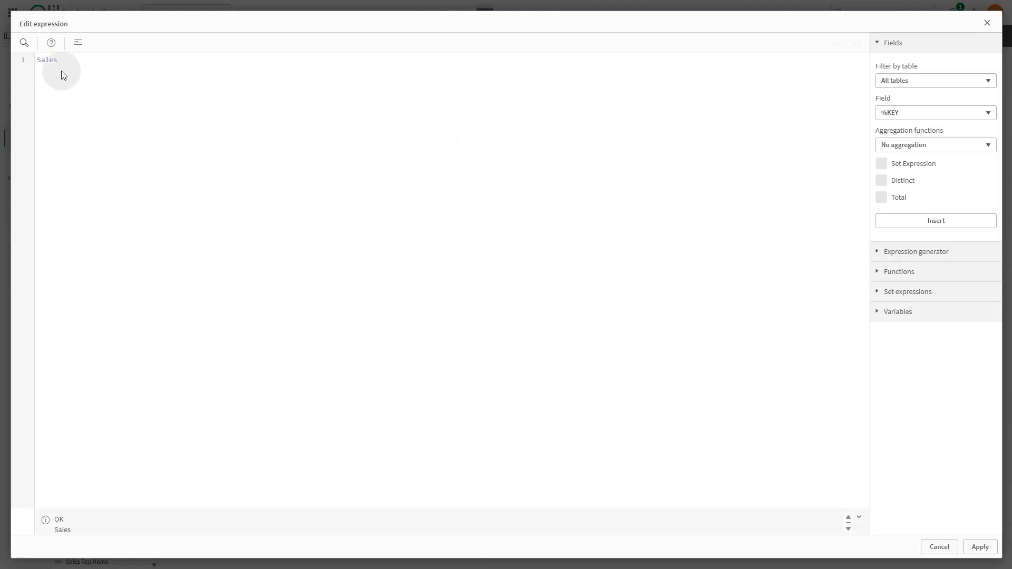
{"action": "type", "text": "um("}
{"action": "left_click", "coordinate": [97, 62]}
{"action": "type", "text": ")"}
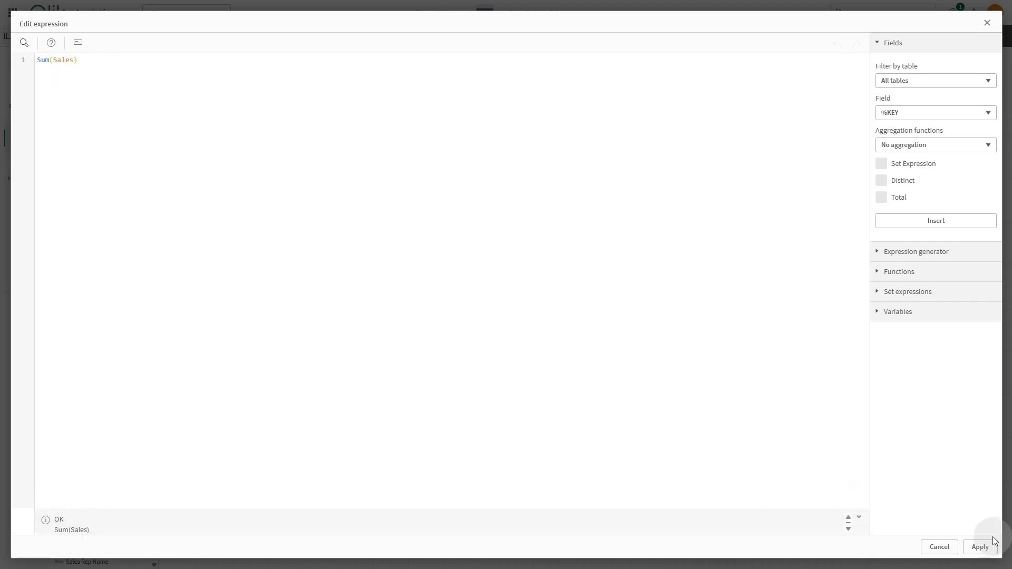
{"action": "left_click", "coordinate": [980, 546]}
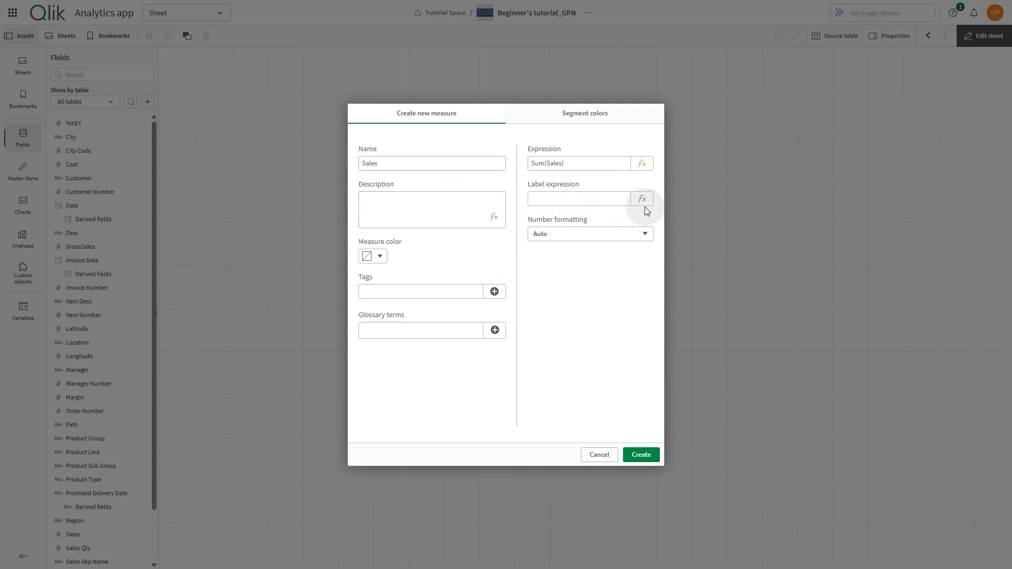
- Set the Sales measure's color to dark green and create the measure
{"action": "left_click", "coordinate": [372, 257]}
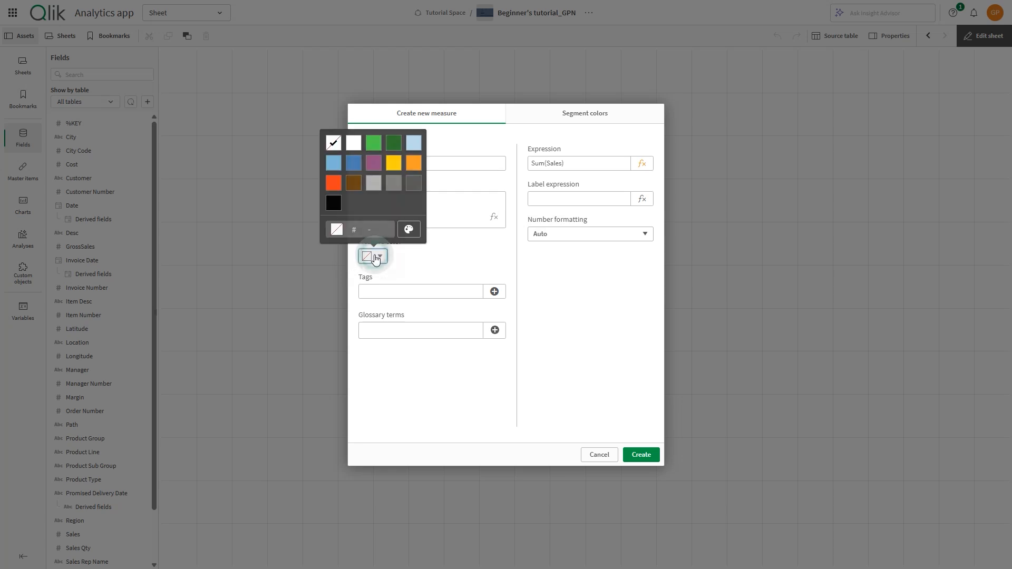
{"action": "left_click", "coordinate": [393, 144]}
{"action": "left_click", "coordinate": [413, 268]}
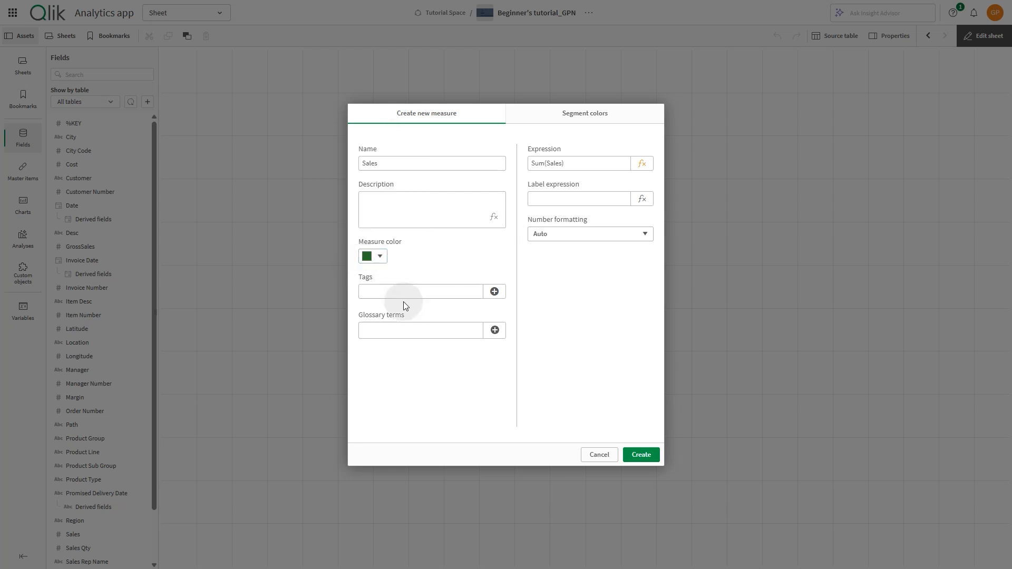
{"action": "left_click", "coordinate": [640, 455]}
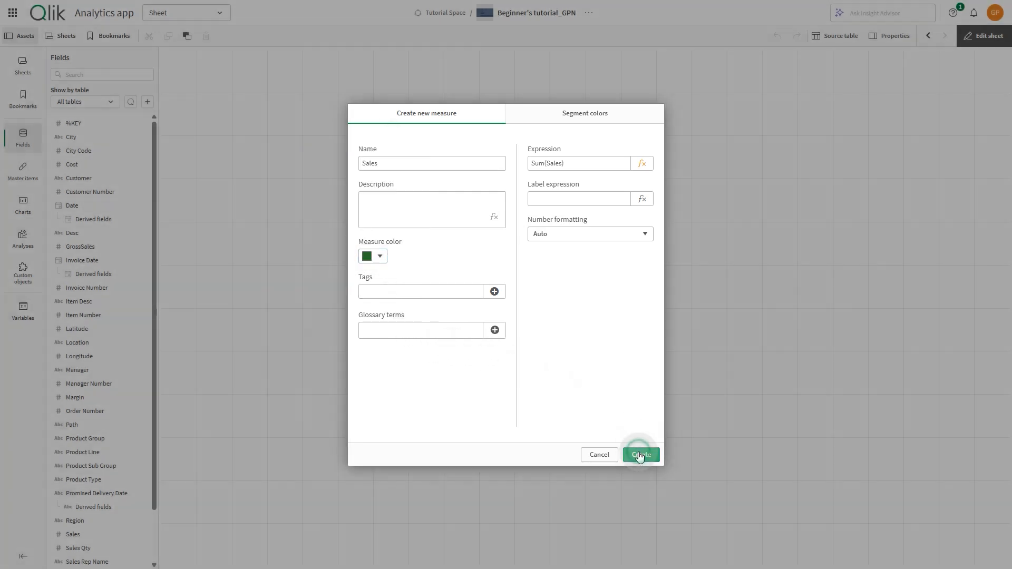
- Add a new master measure whose expression is Sum([Sales Qty]), built from the Sales Qty field with Sum aggregation
{"action": "left_click", "coordinate": [31, 168]}
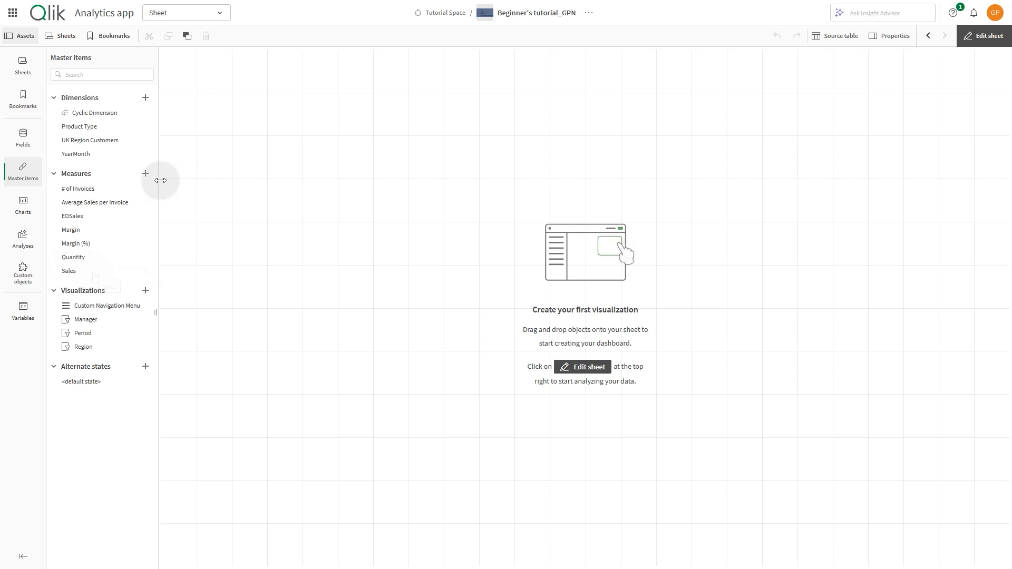
{"action": "left_click", "coordinate": [144, 174]}
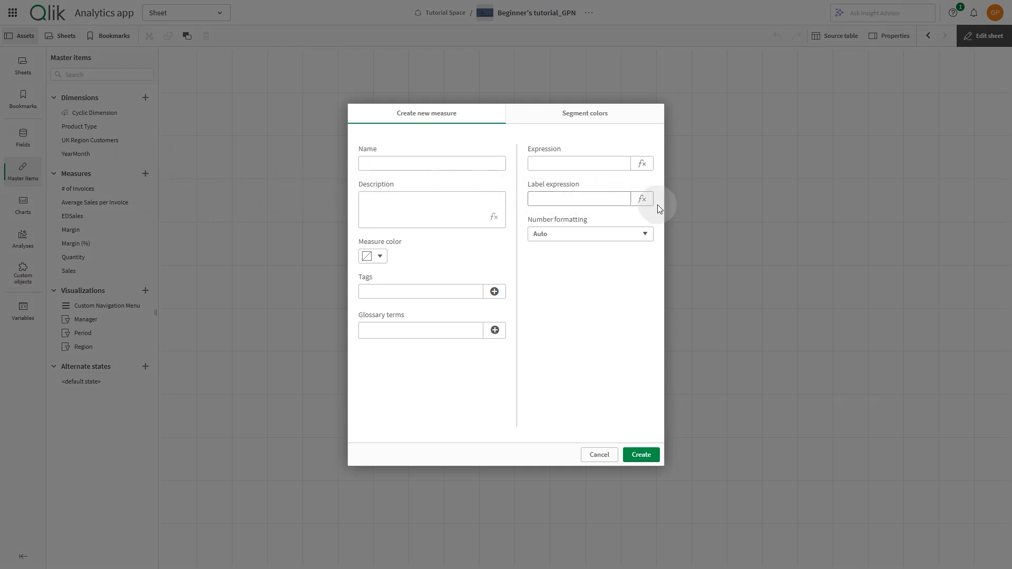
{"action": "left_click", "coordinate": [642, 164]}
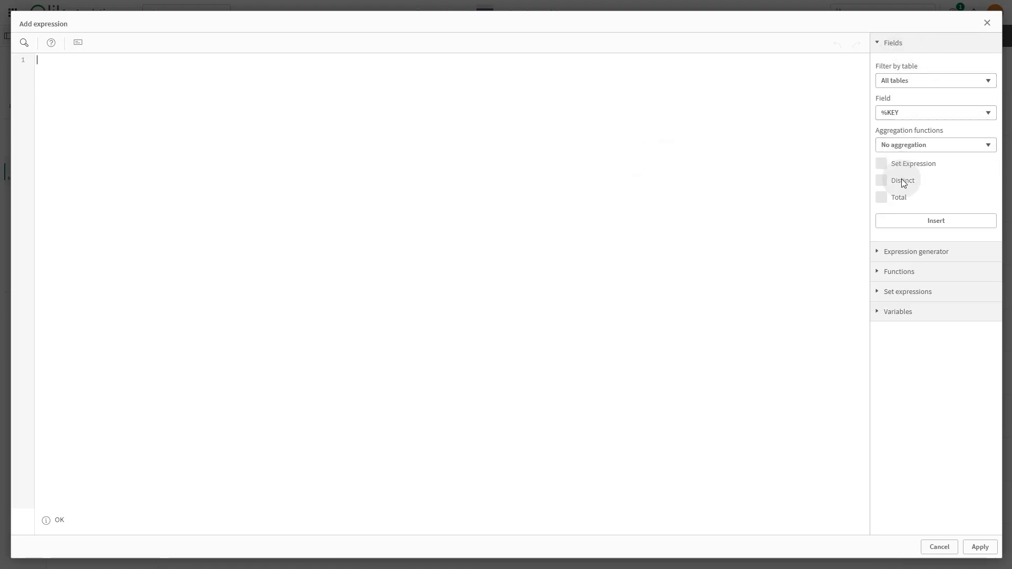
{"action": "left_click", "coordinate": [937, 114]}
{"action": "type", "text": "sal"}
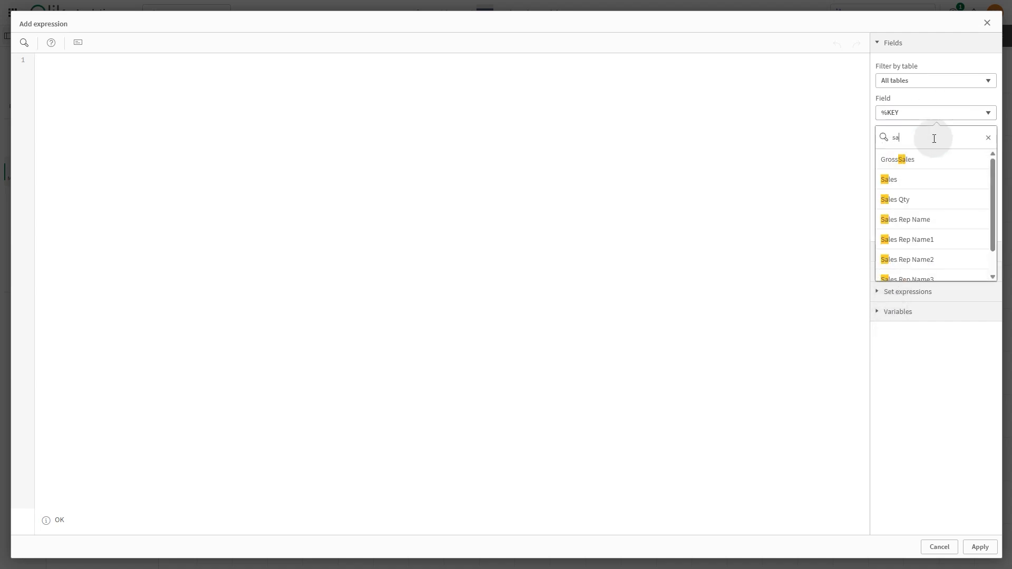
{"action": "left_click", "coordinate": [911, 199]}
{"action": "left_click", "coordinate": [907, 146]}
{"action": "left_click", "coordinate": [907, 213]}
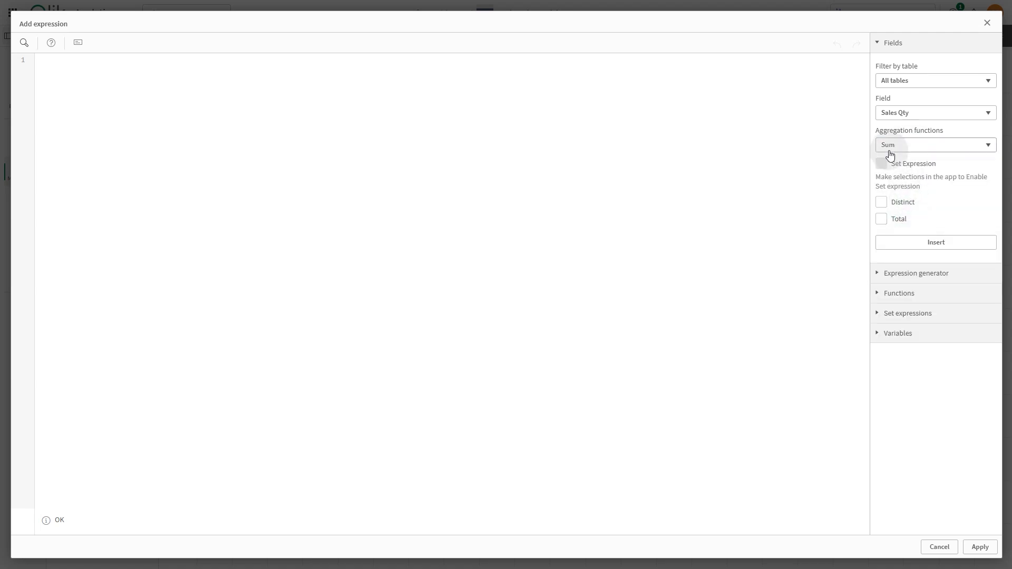
{"action": "left_click", "coordinate": [917, 246]}
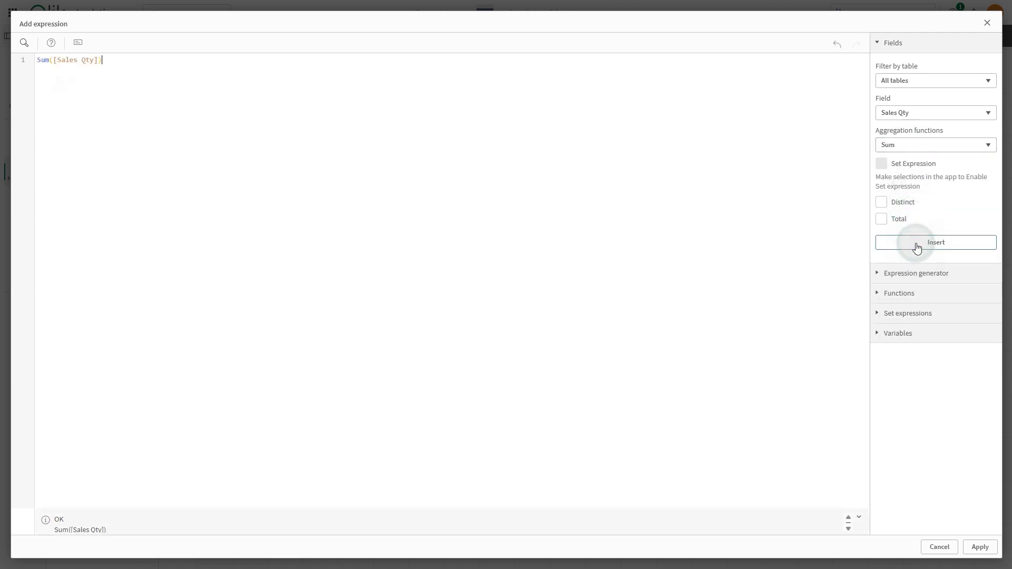
{"action": "left_click", "coordinate": [57, 79]}
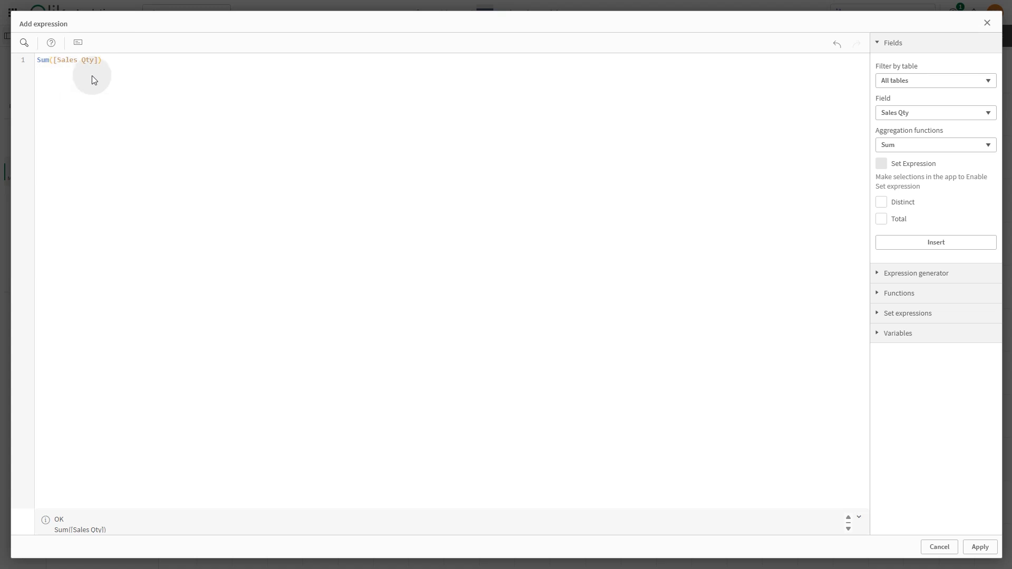
{"action": "left_click", "coordinate": [977, 547]}
- Name the measure Sales Quantity and set its color to orange-red
{"action": "left_click", "coordinate": [411, 156]}
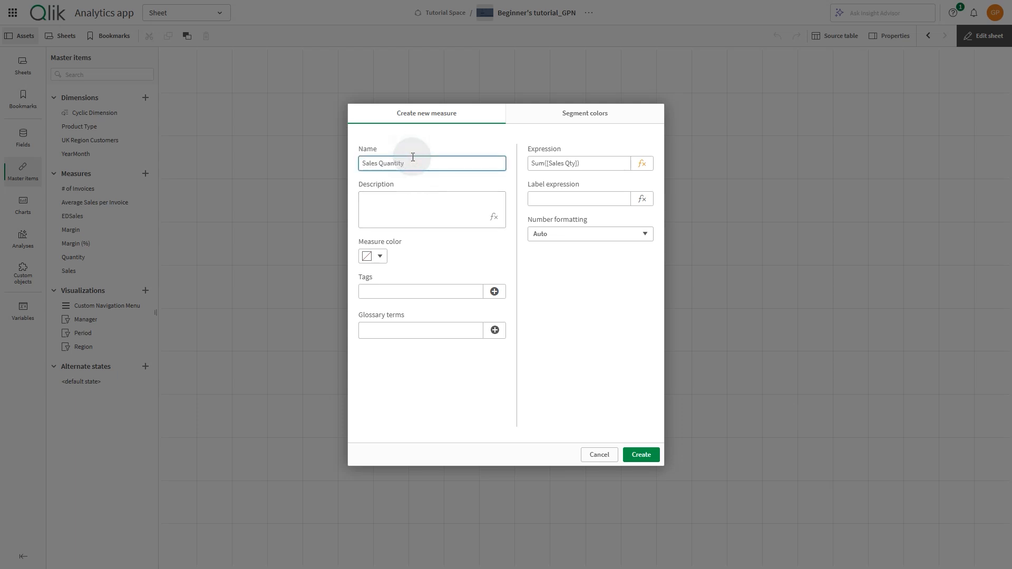
{"action": "left_click", "coordinate": [380, 256]}
{"action": "left_click", "coordinate": [330, 153]}
{"action": "left_click", "coordinate": [446, 255]}
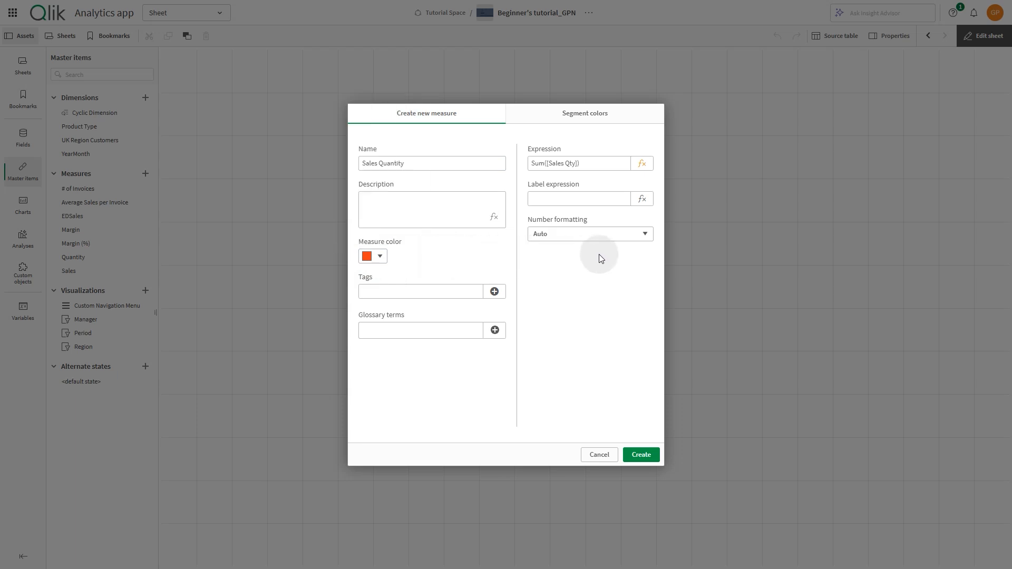
- Set the number formatting to Number with the simple 1,000 format and create the measure
{"action": "left_click", "coordinate": [600, 234]}
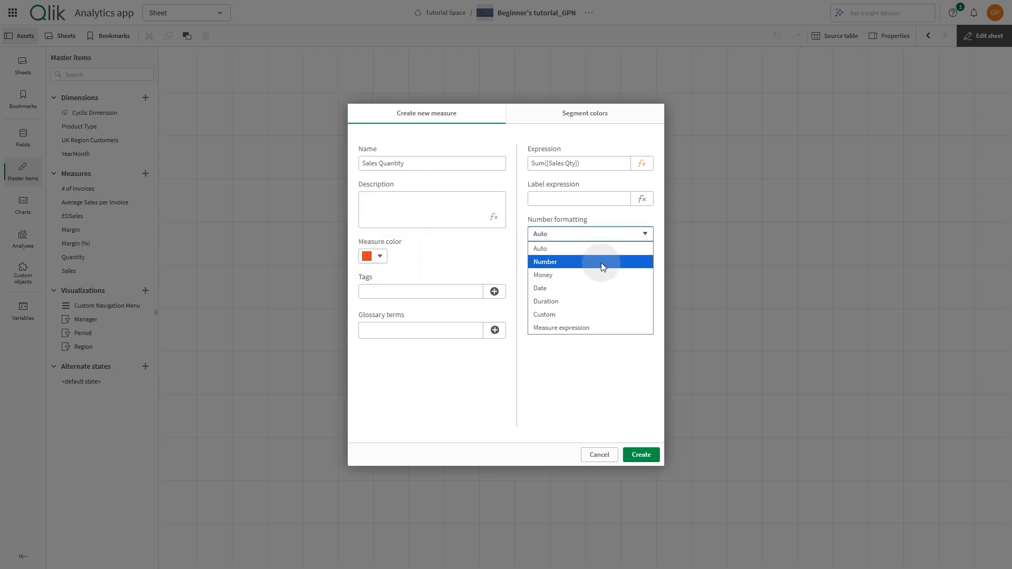
{"action": "left_click", "coordinate": [601, 262]}
{"action": "left_click", "coordinate": [599, 291]}
{"action": "left_click", "coordinate": [572, 343]}
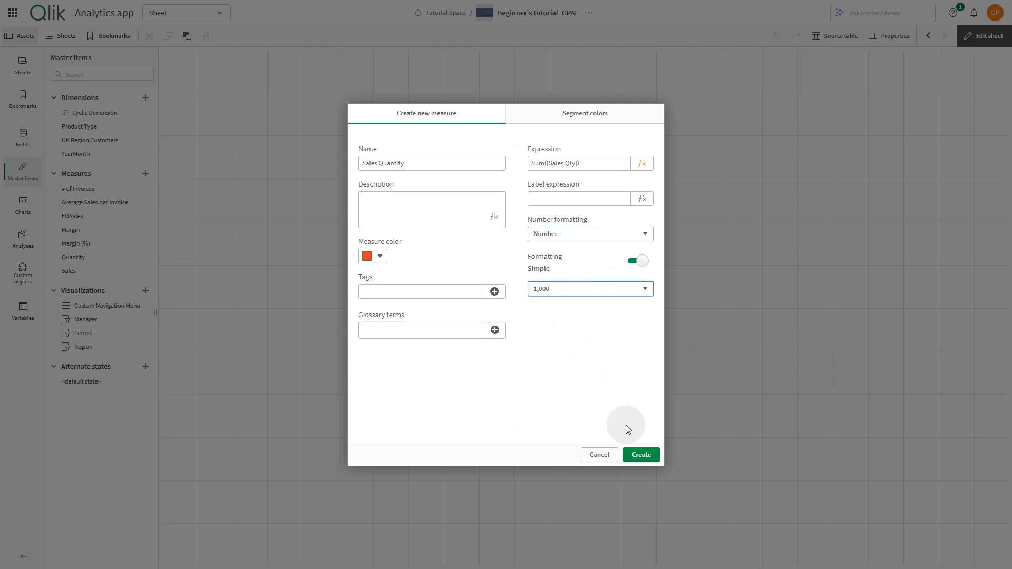
{"action": "left_click", "coordinate": [641, 454]}
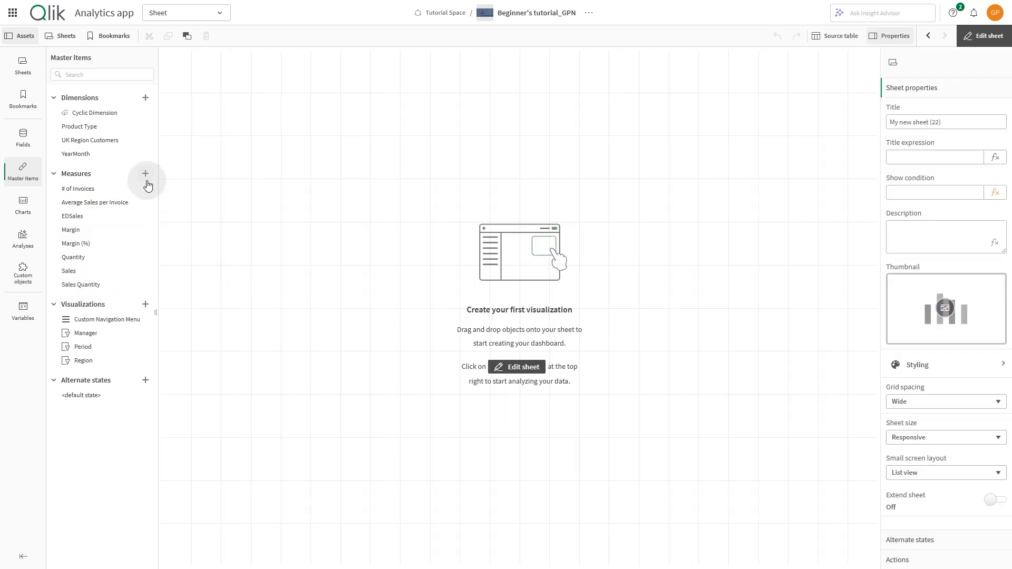
- Add a new master measure with the expression (sum(Sales) - sum(Cost)) / sum(Sales) *100
{"action": "left_click", "coordinate": [146, 174]}
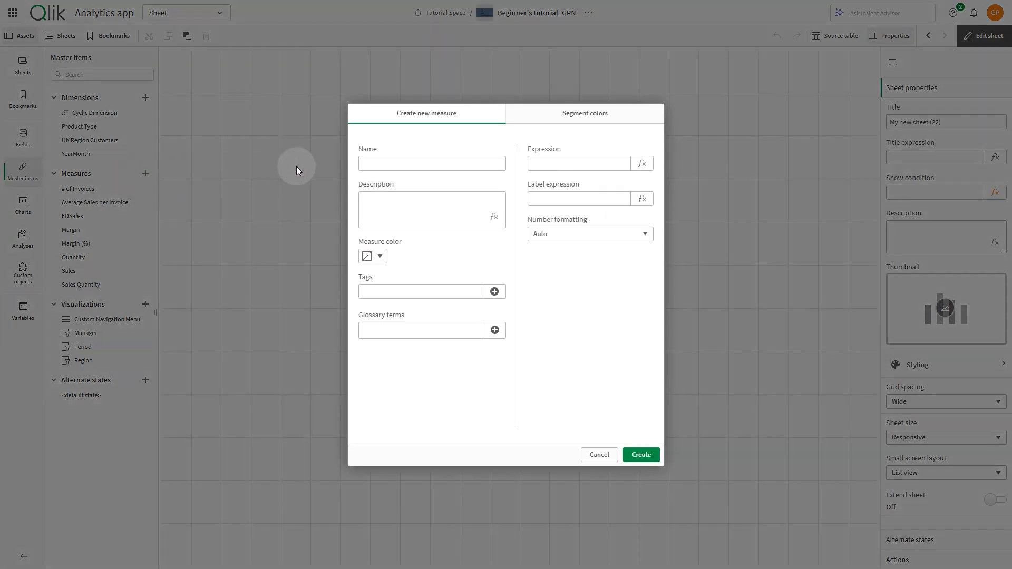
{"action": "left_click", "coordinate": [535, 163]}
{"action": "left_click", "coordinate": [633, 168]}
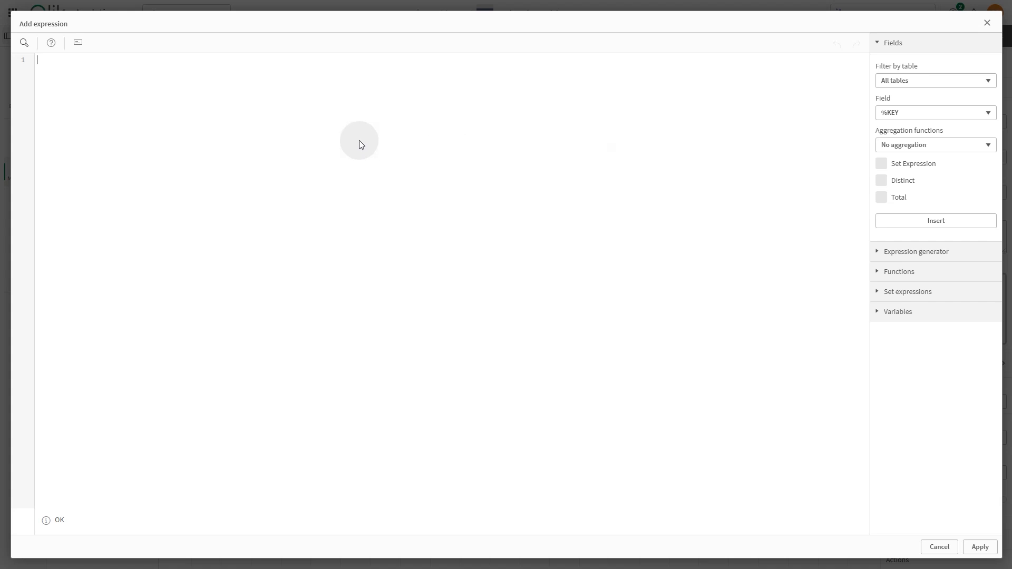
{"action": "type", "text": "(sum(Sales) - sum"}
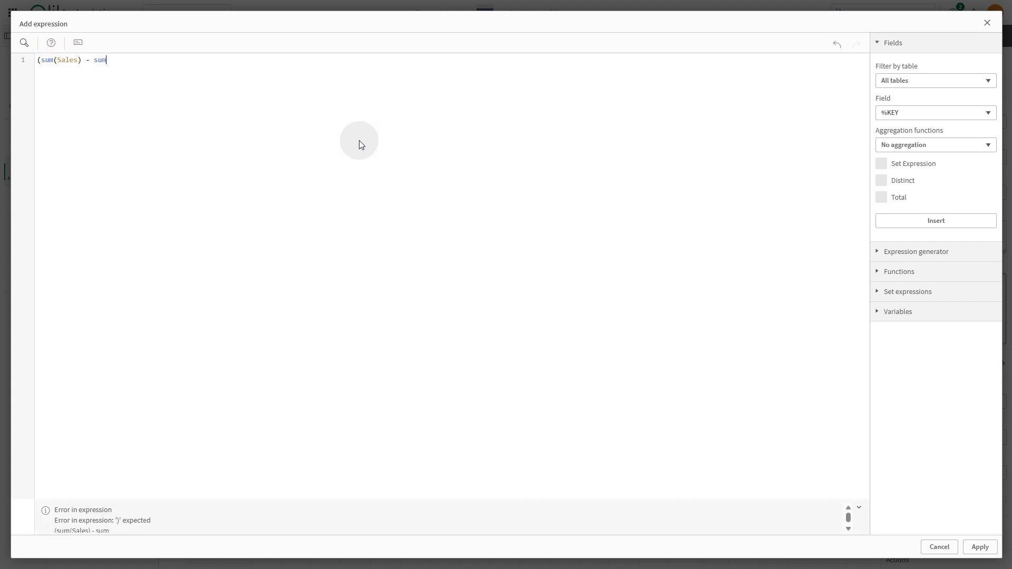
{"action": "type", "text": "(Cost)) / sum(Sales) *100"}
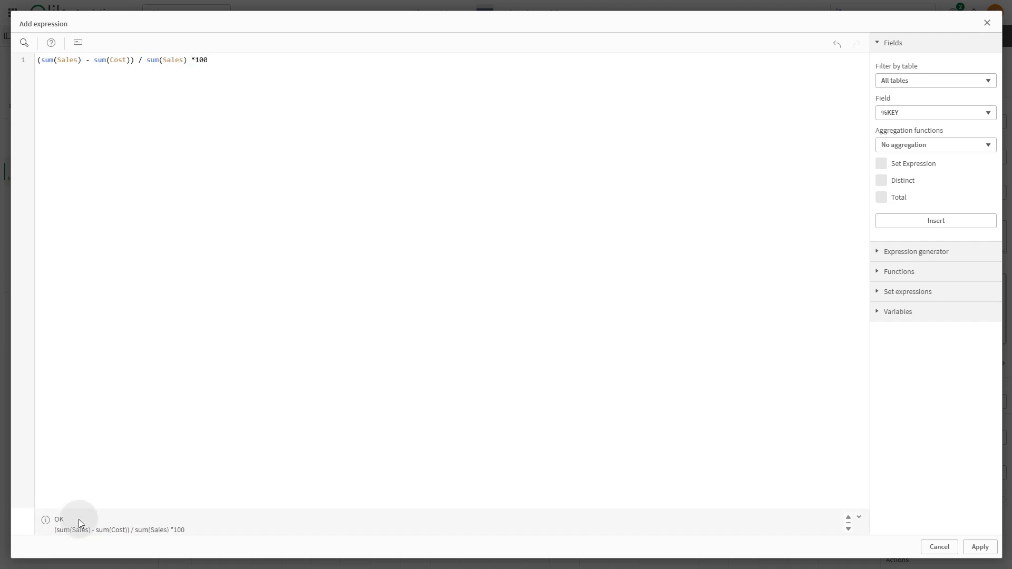
{"action": "left_click", "coordinate": [978, 546]}
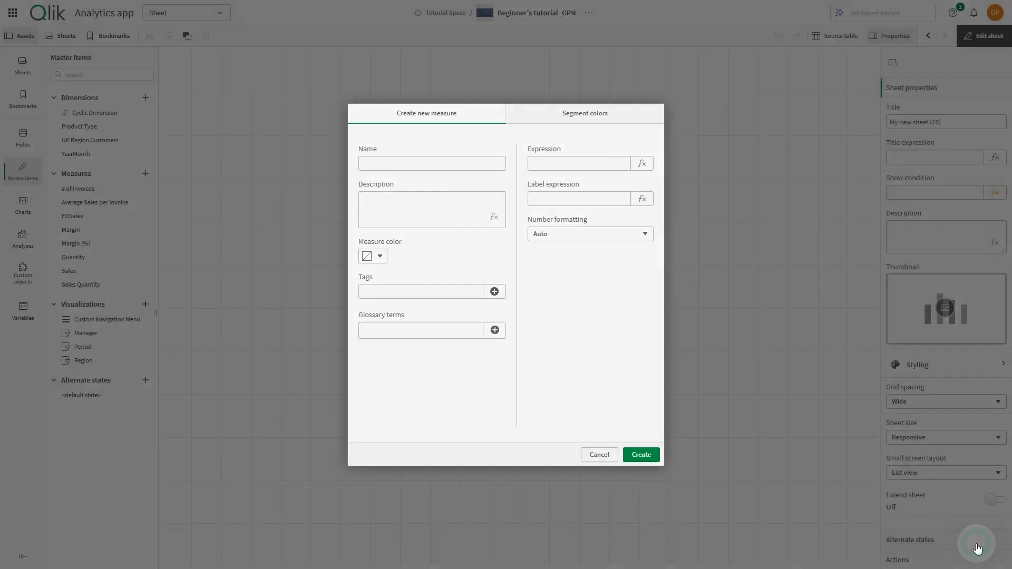
- Name the measure Margin %, set its color to purple, and create it
{"action": "left_click", "coordinate": [464, 164]}
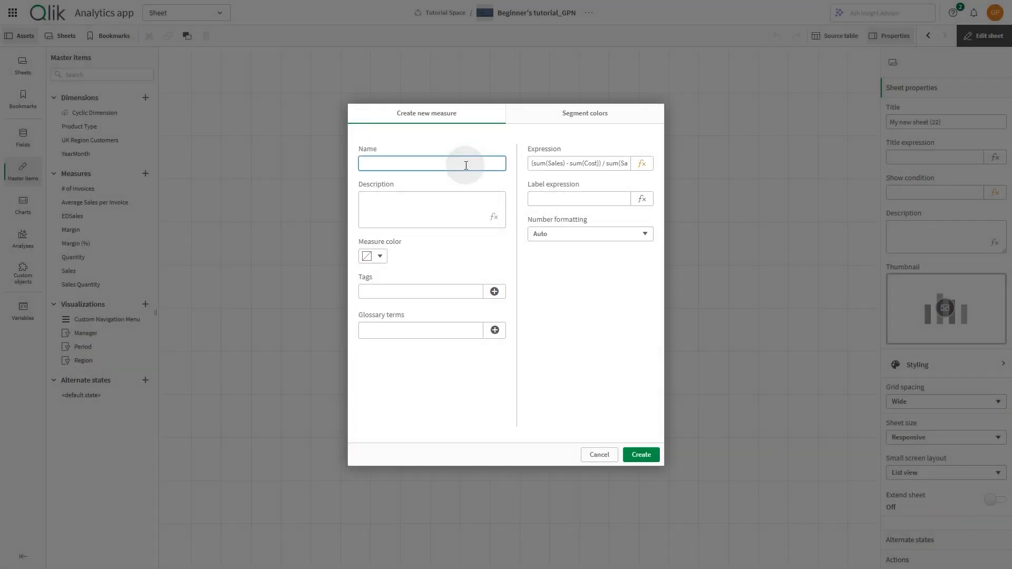
{"action": "left_click", "coordinate": [373, 256]}
{"action": "left_click", "coordinate": [369, 136]}
{"action": "left_click", "coordinate": [427, 270]}
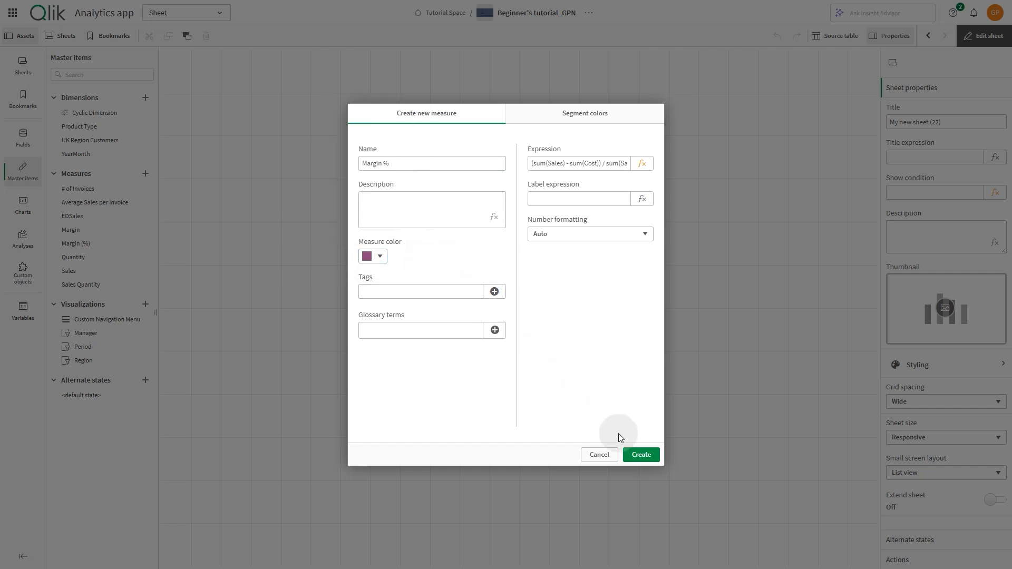
{"action": "left_click", "coordinate": [639, 453]}
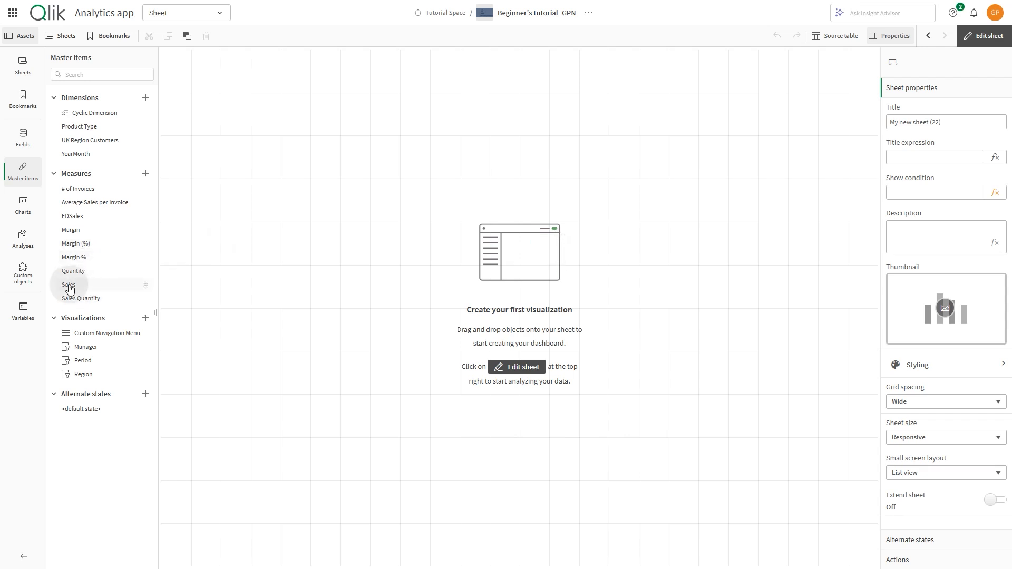
- Place a KPI of the Sales measure on the sheet and add Margin % as its second KPI
{"action": "left_click_drag", "start_coordinate": [68, 285], "coordinate": [242, 279]}
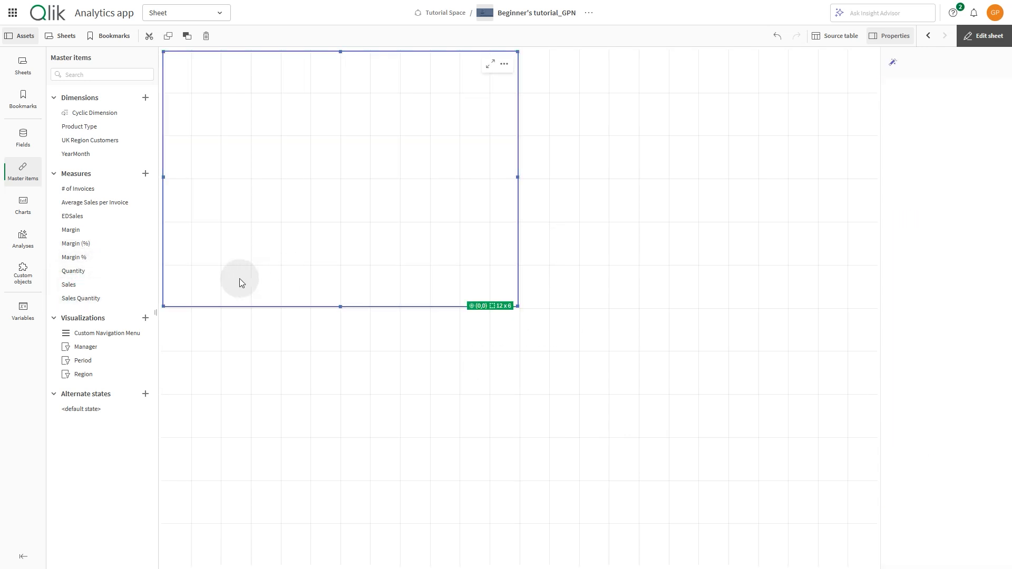
{"action": "left_click_drag", "start_coordinate": [82, 257], "coordinate": [270, 218]}
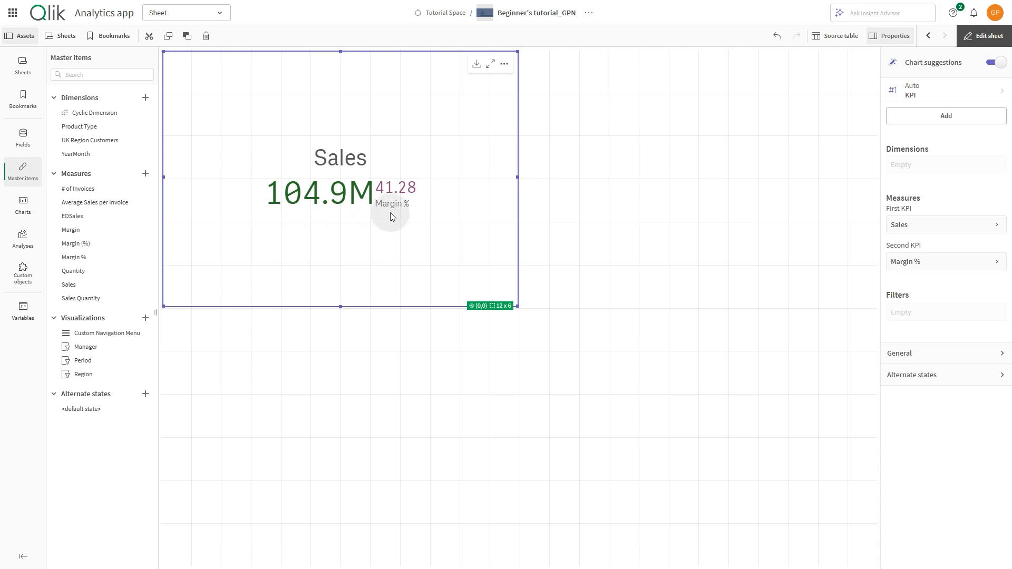
- Add another Sales KPI beside it and drop the Customer field onto it to make a Sales by Customer bar chart
{"action": "left_click_drag", "start_coordinate": [75, 282], "coordinate": [593, 229]}
{"action": "left_click", "coordinate": [23, 136]}
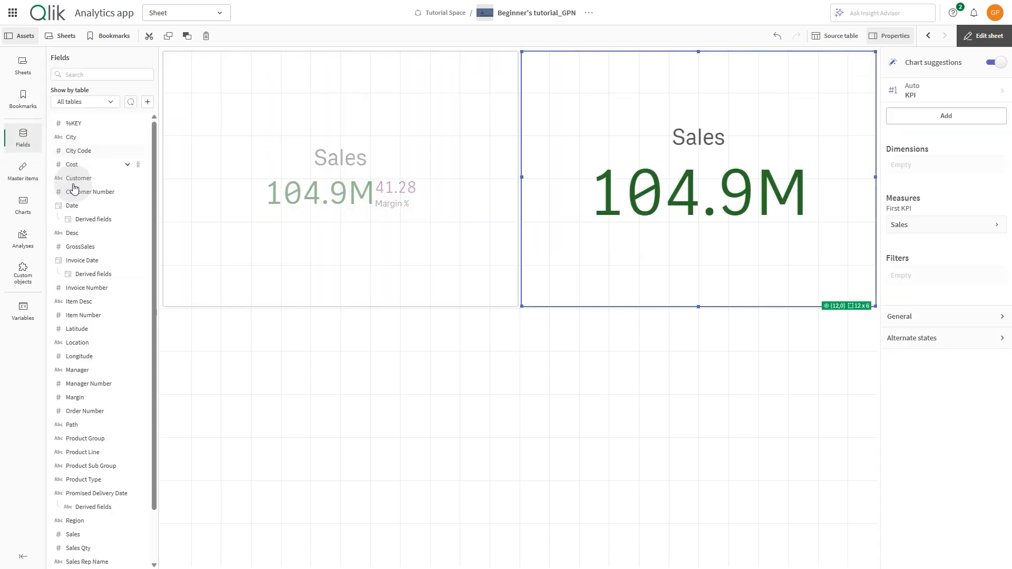
{"action": "left_click_drag", "start_coordinate": [74, 178], "coordinate": [687, 210]}
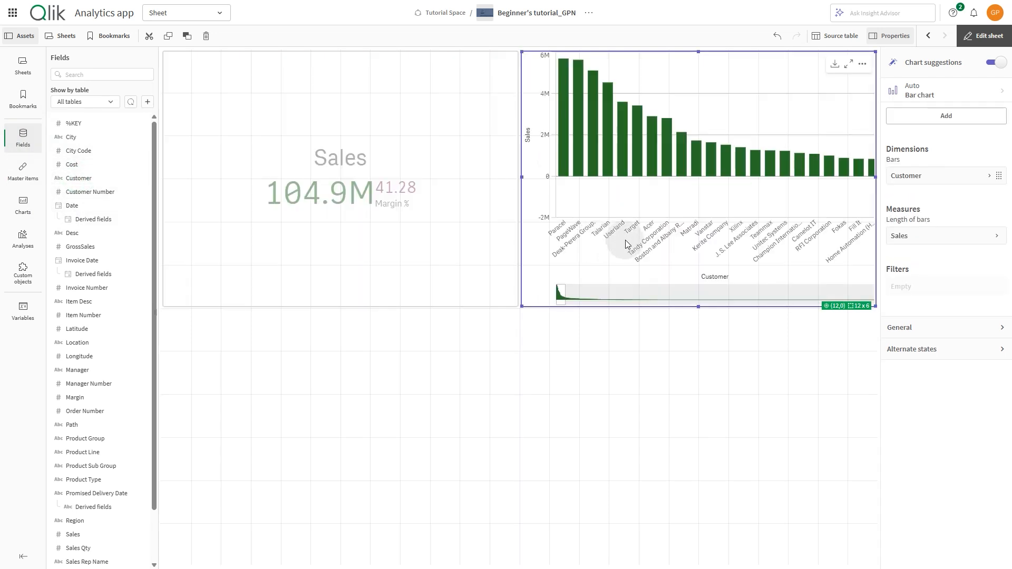
- Edit the Sales master measure and change its color to blue
{"action": "left_click", "coordinate": [400, 258]}
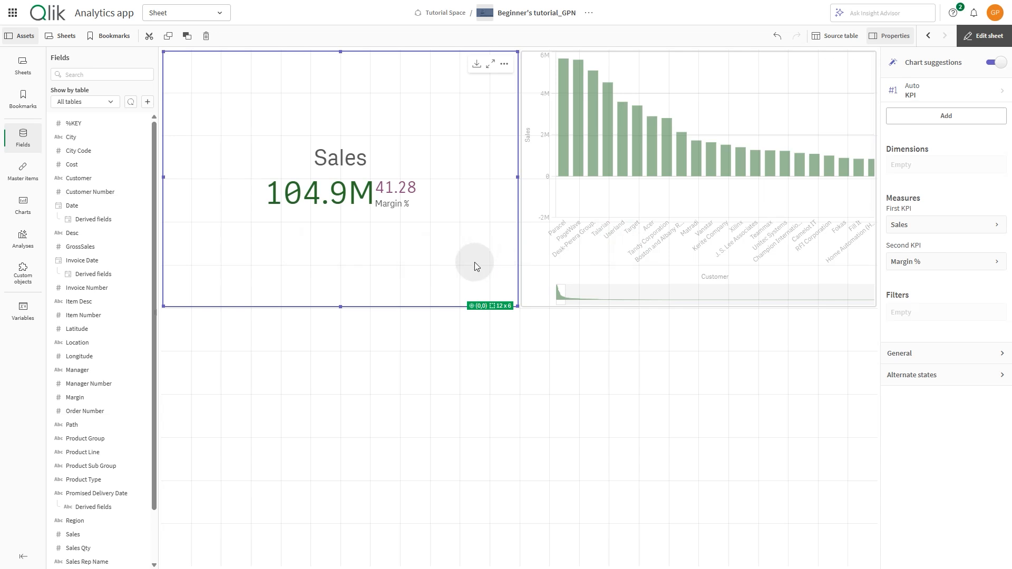
{"action": "left_click", "coordinate": [31, 174]}
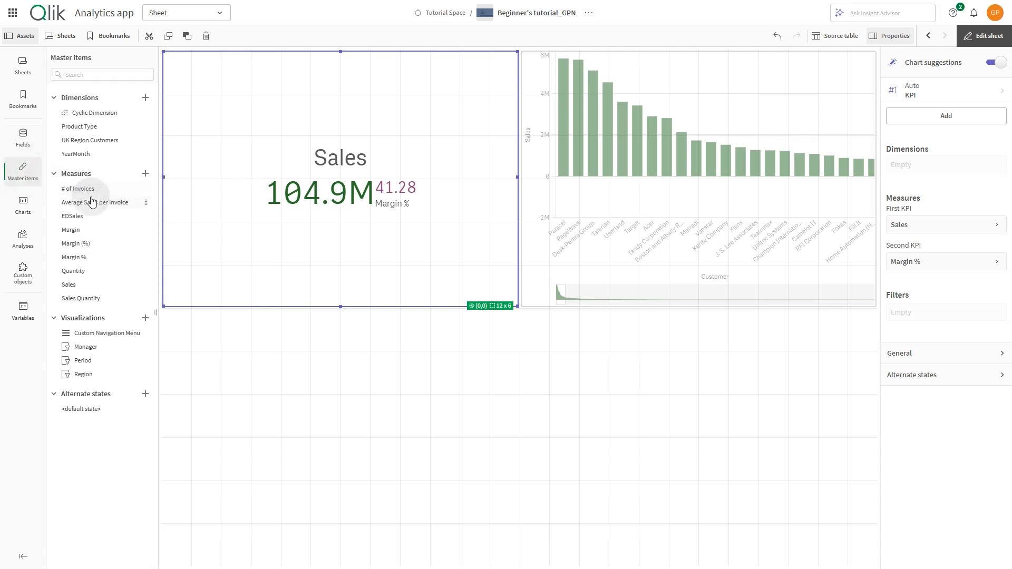
{"action": "left_click", "coordinate": [80, 285]}
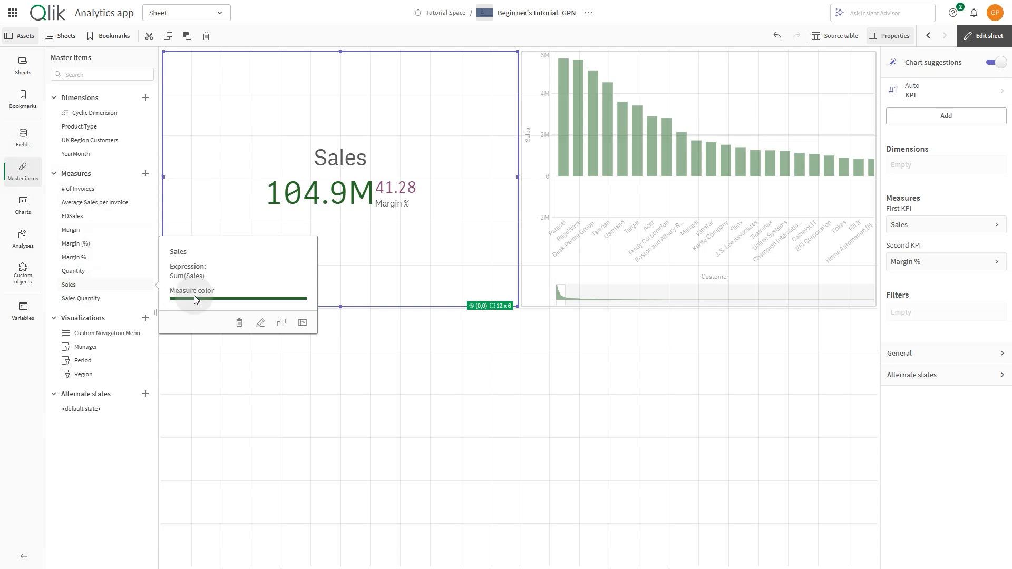
{"action": "left_click", "coordinate": [260, 322]}
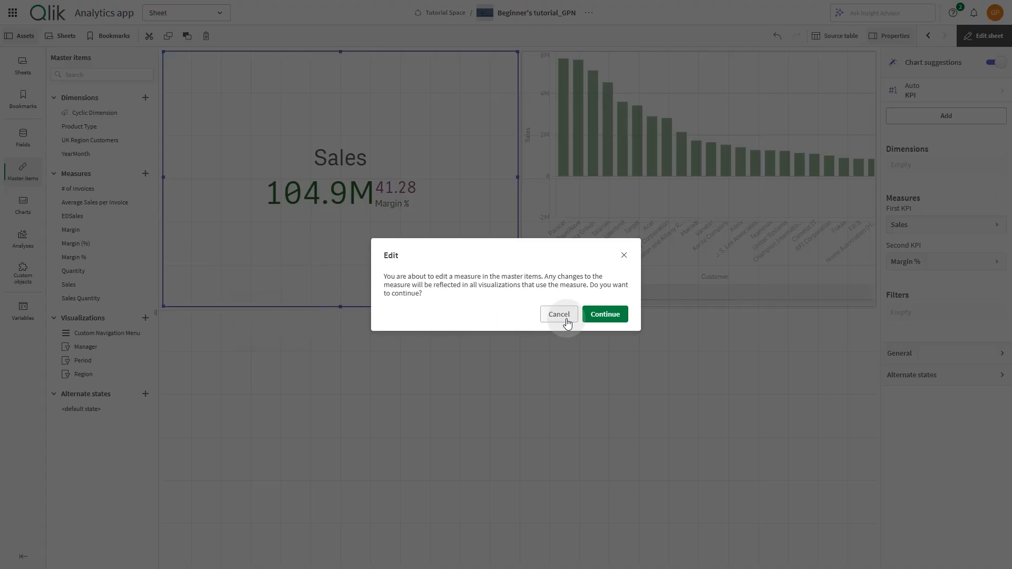
{"action": "left_click", "coordinate": [596, 316]}
{"action": "left_click", "coordinate": [388, 256]}
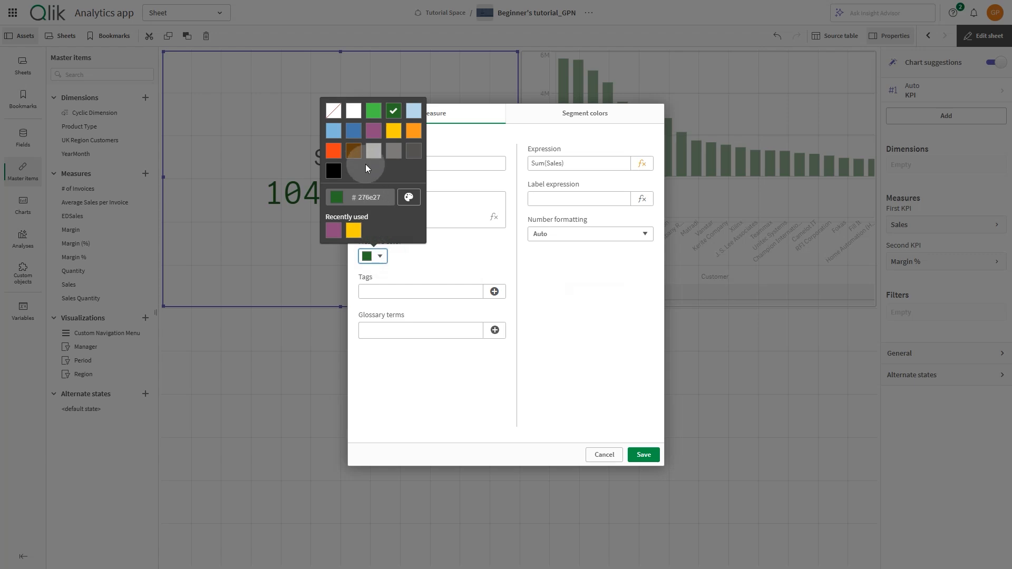
{"action": "left_click", "coordinate": [352, 134]}
{"action": "left_click", "coordinate": [528, 396]}
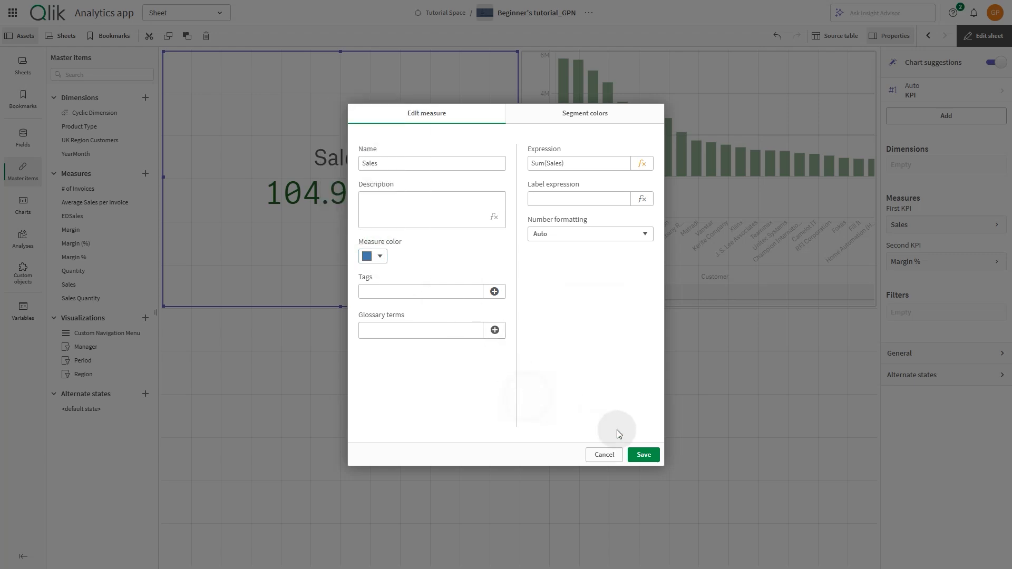
{"action": "left_click", "coordinate": [643, 456]}
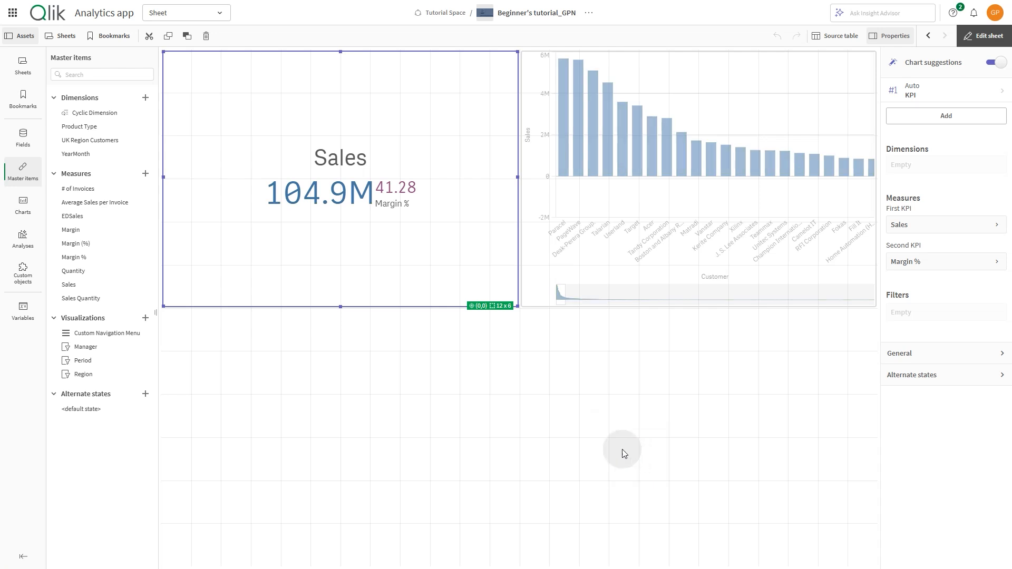
- Place a new KPI chart on the sheet below the Sales KPI and start adding its measure
{"action": "left_click", "coordinate": [392, 300]}
{"action": "left_click", "coordinate": [23, 204]}
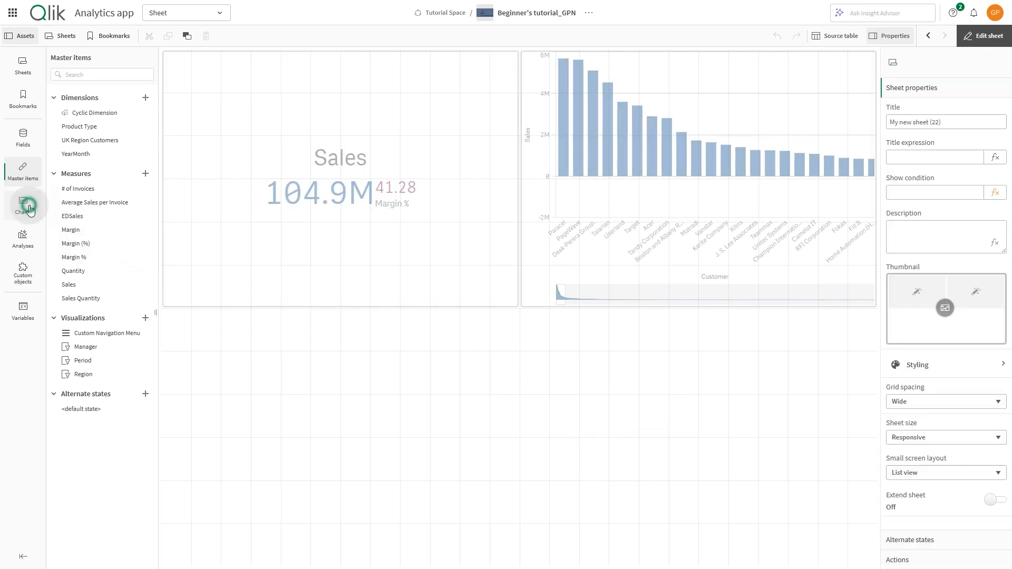
{"action": "left_click_drag", "start_coordinate": [72, 219], "coordinate": [321, 381]}
{"action": "left_click", "coordinate": [334, 466]}
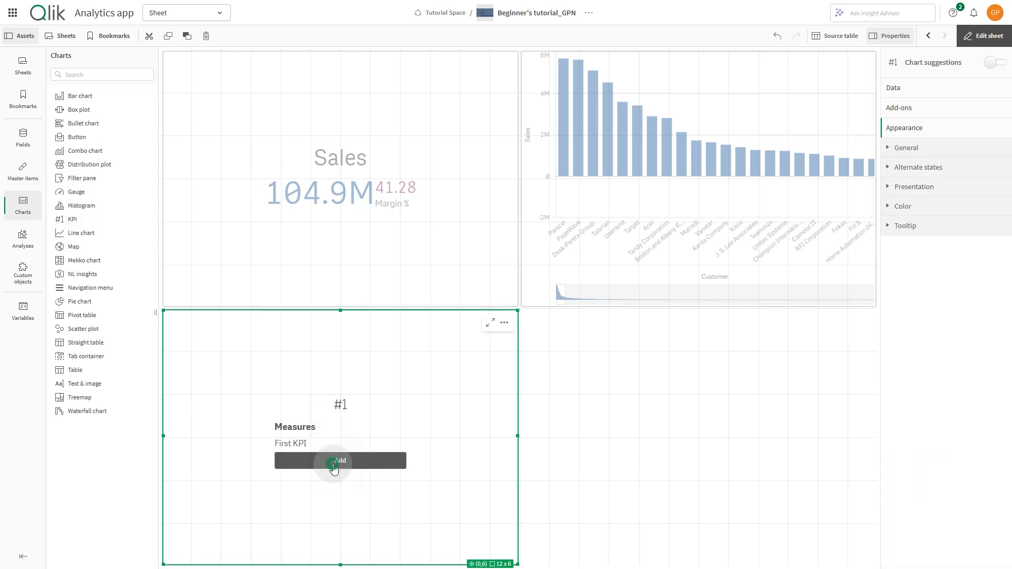
- Enter the KPI measure expression Sales - Sum(Margin) and apply it
{"action": "left_click", "coordinate": [516, 396]}
{"action": "type", "text": "Sa"}
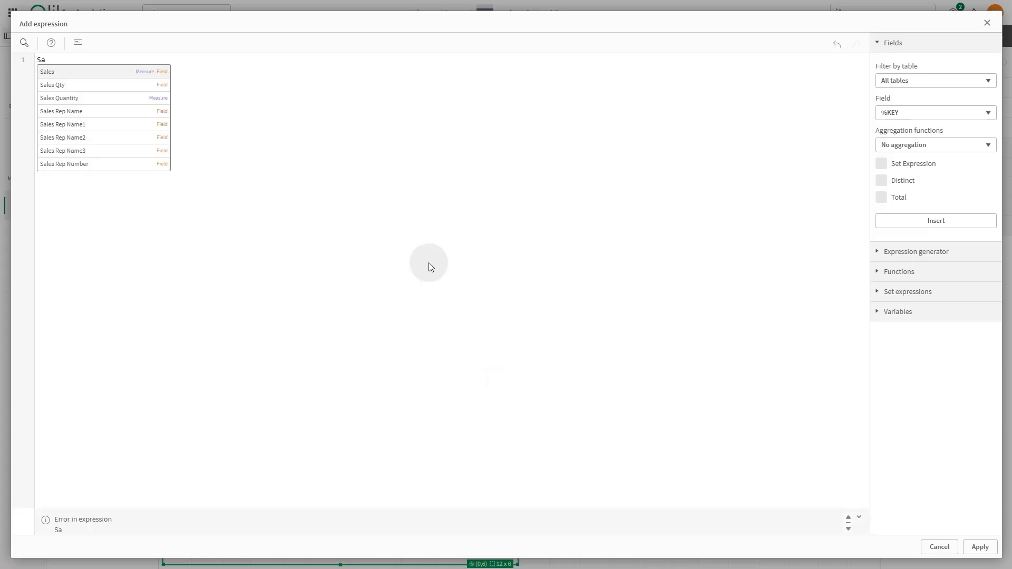
{"action": "left_click", "coordinate": [130, 72]}
{"action": "type", "text": "- Sum(M"}
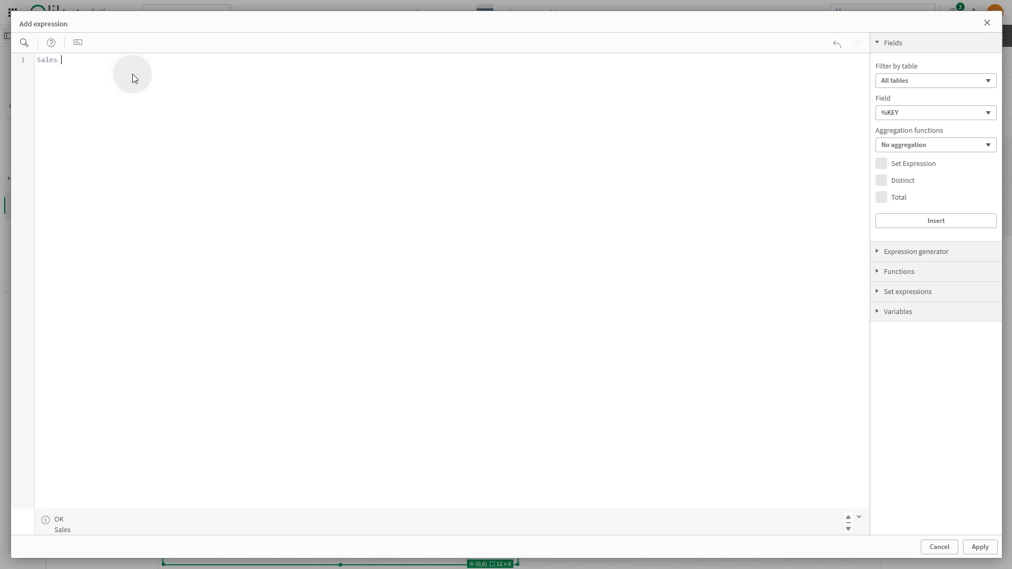
{"action": "type", "text": "ar"}
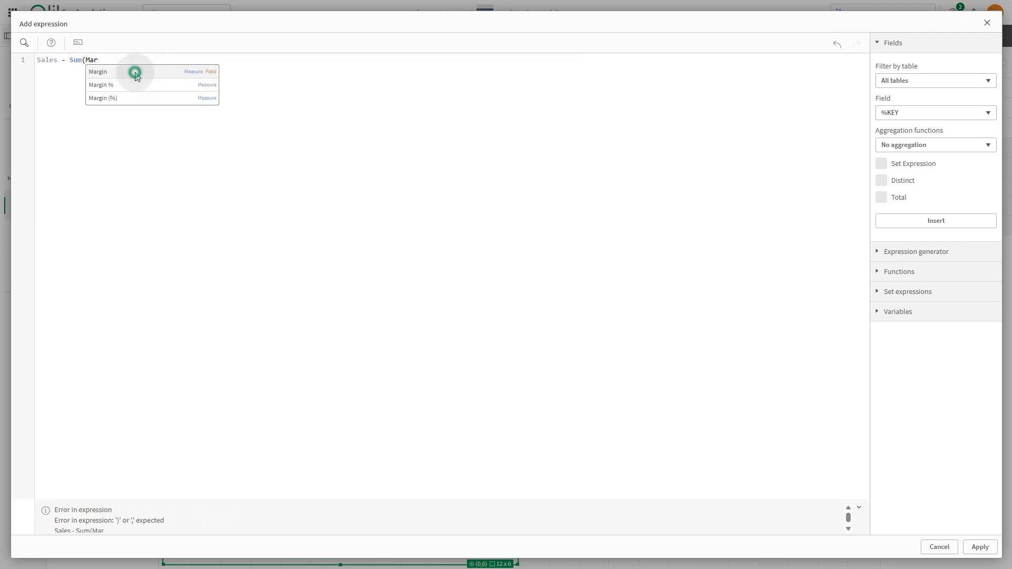
{"action": "left_click", "coordinate": [135, 72]}
{"action": "type", "text": ")"}
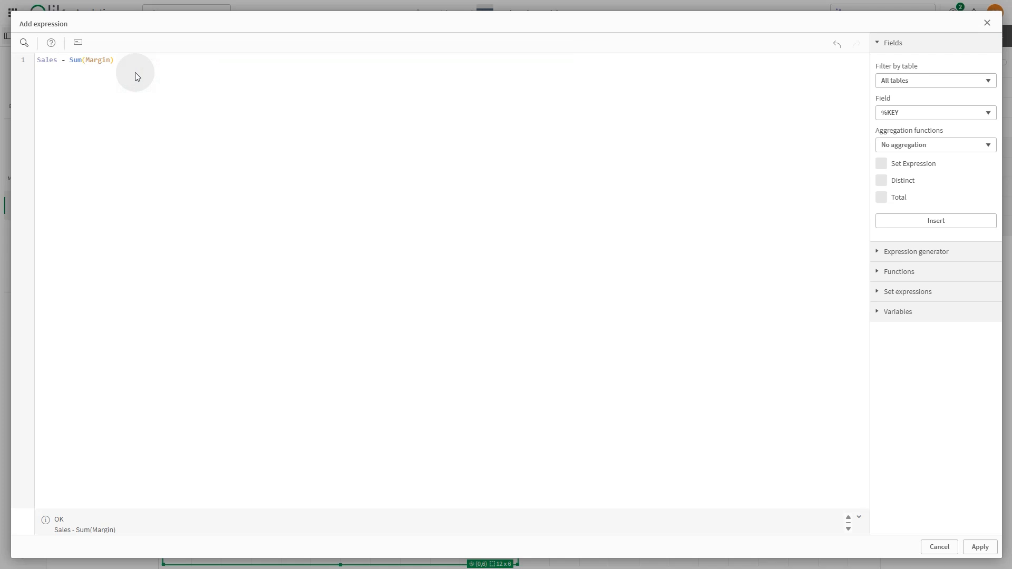
{"action": "left_click", "coordinate": [978, 545]}
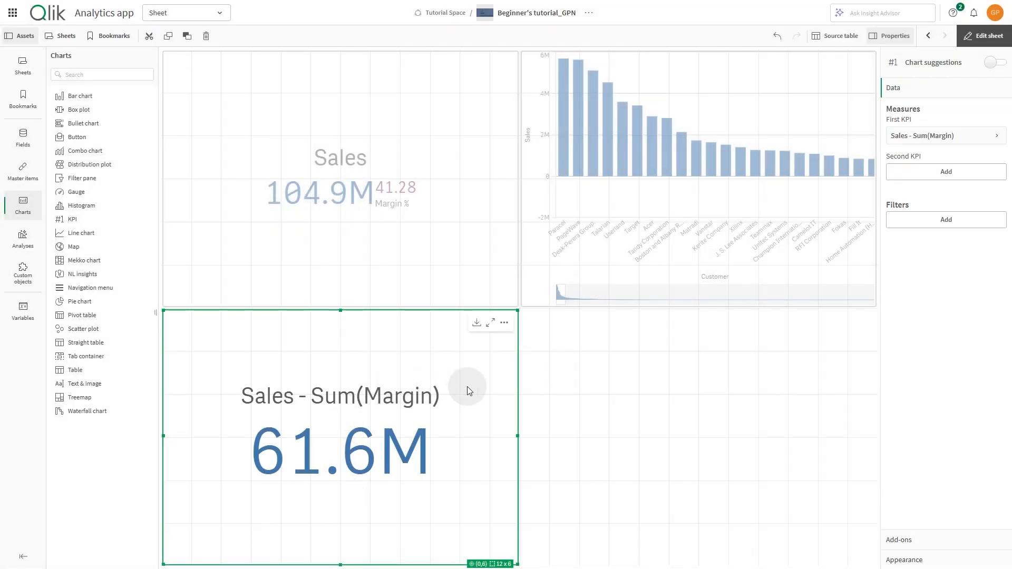
- Set the new KPI measure's label to Gross Margin
{"action": "left_click", "coordinate": [923, 136]}
{"action": "left_click", "coordinate": [923, 205]}
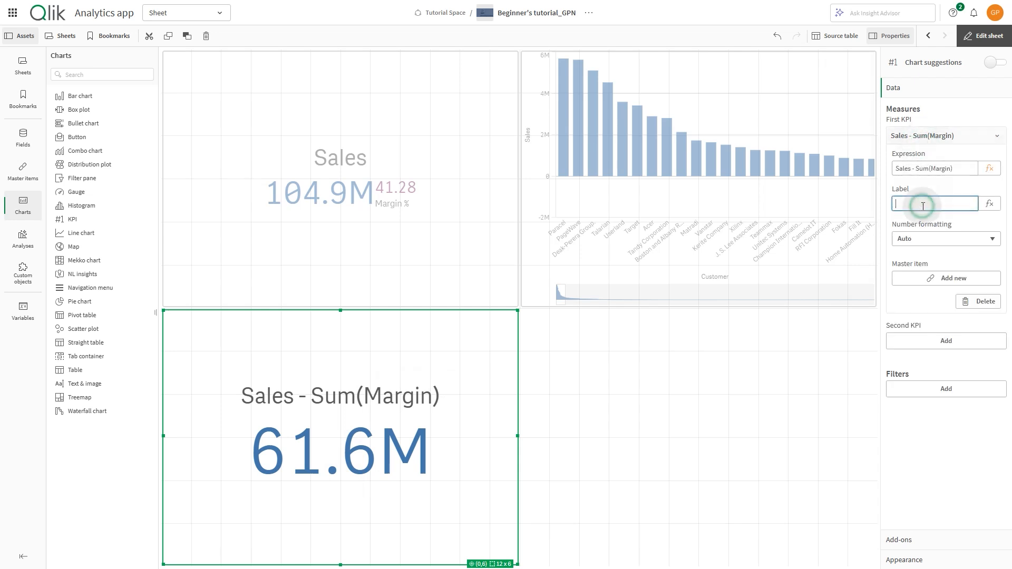
{"action": "type", "text": "Gross Margin"}
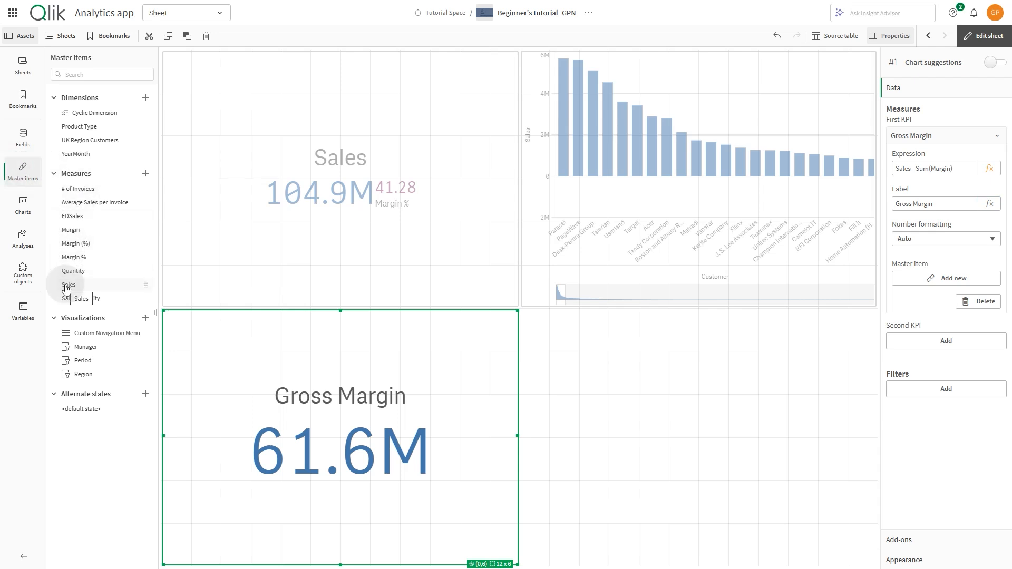
- Delete the Margin % master measure and remove the resulting missing measure from the Sales KPI
{"action": "right_click", "coordinate": [74, 260]}
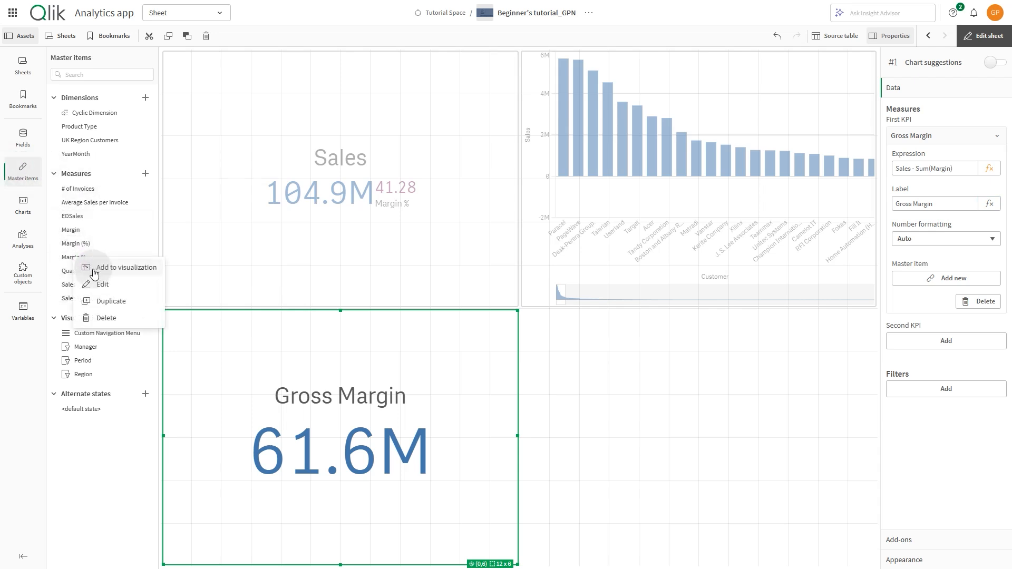
{"action": "left_click", "coordinate": [105, 317]}
{"action": "left_click", "coordinate": [406, 312]}
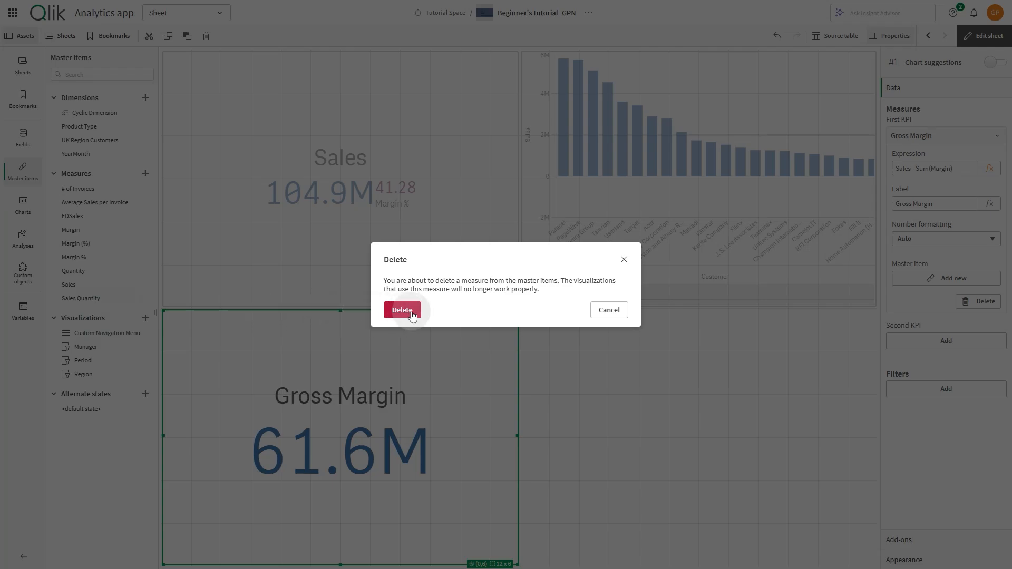
{"action": "left_click", "coordinate": [339, 256]}
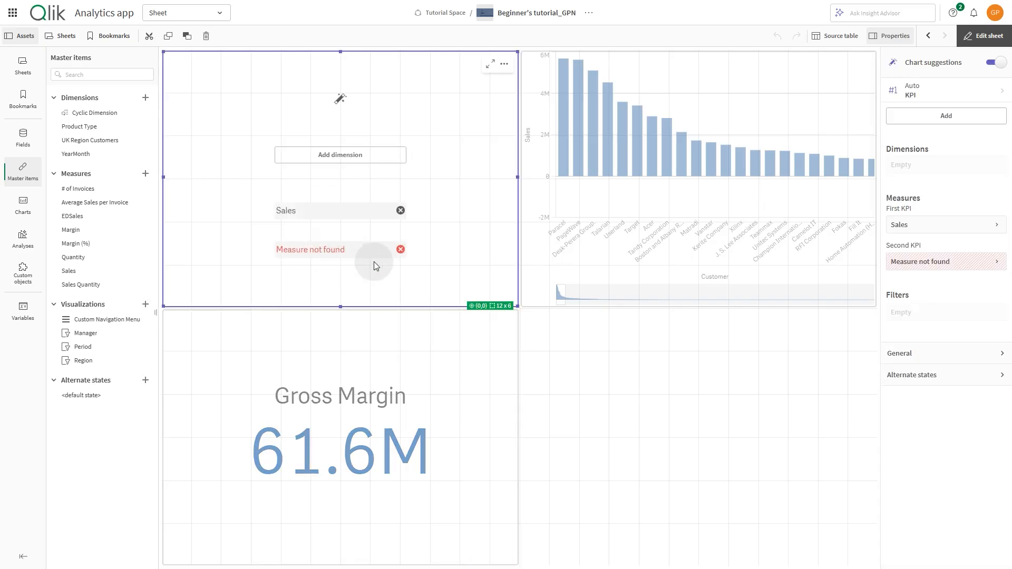
{"action": "left_click", "coordinate": [401, 249]}
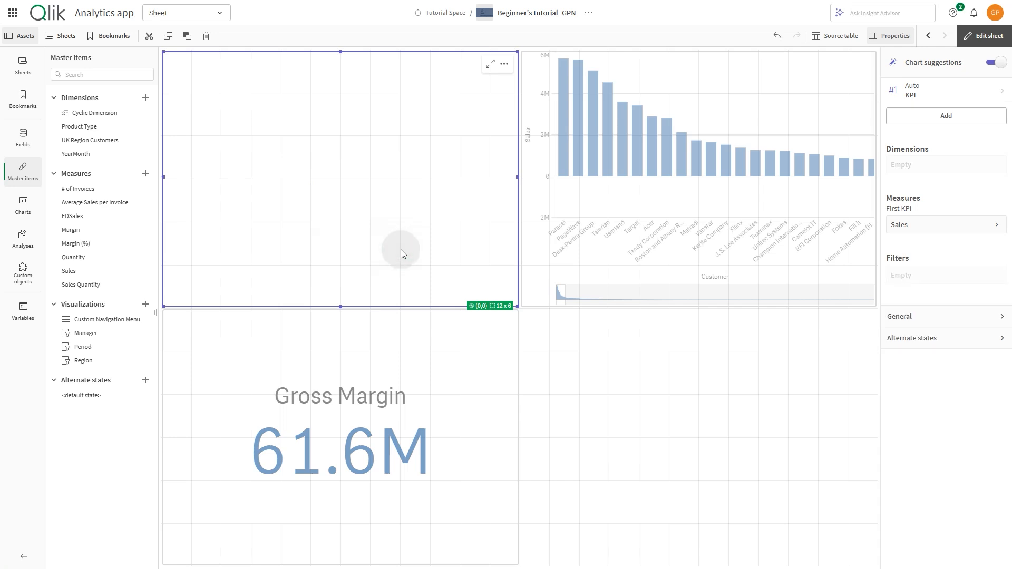